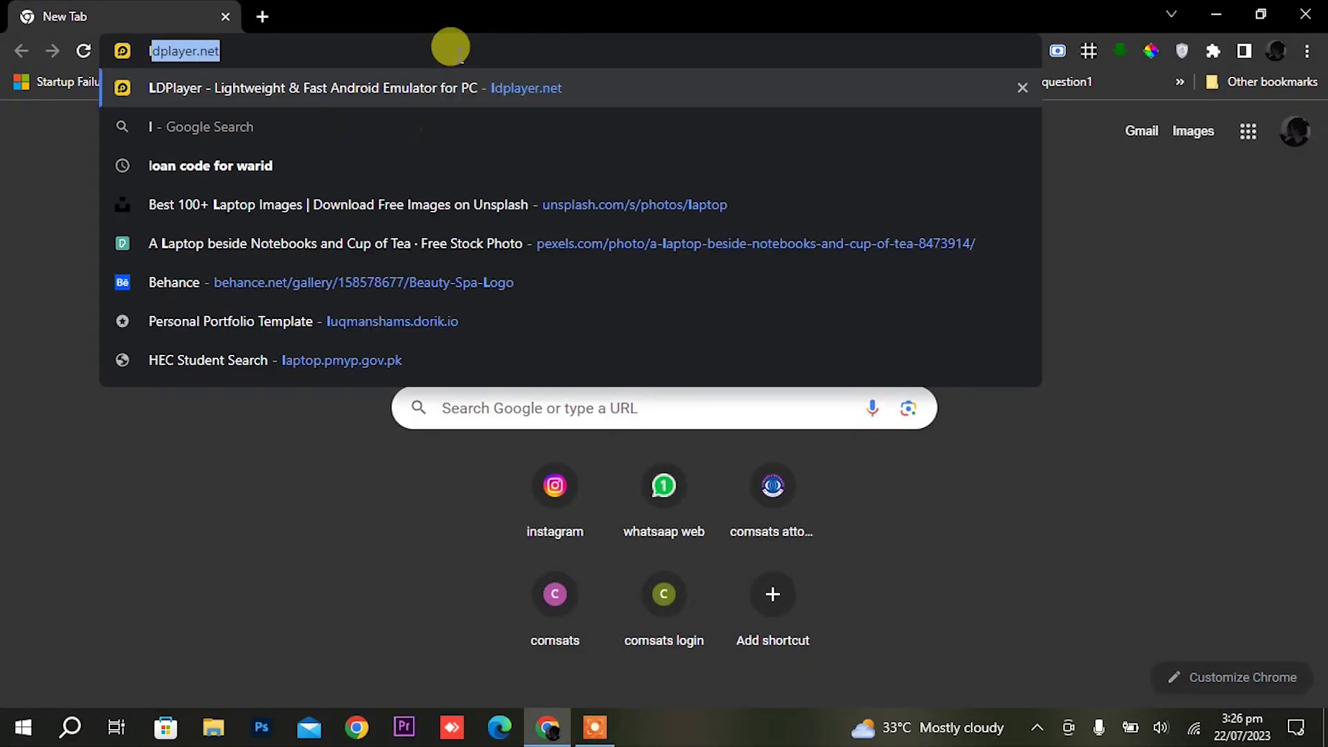
Go to ldplayer.net in Chrome's address bar.
{"action": "type", "text": "dplayer"}
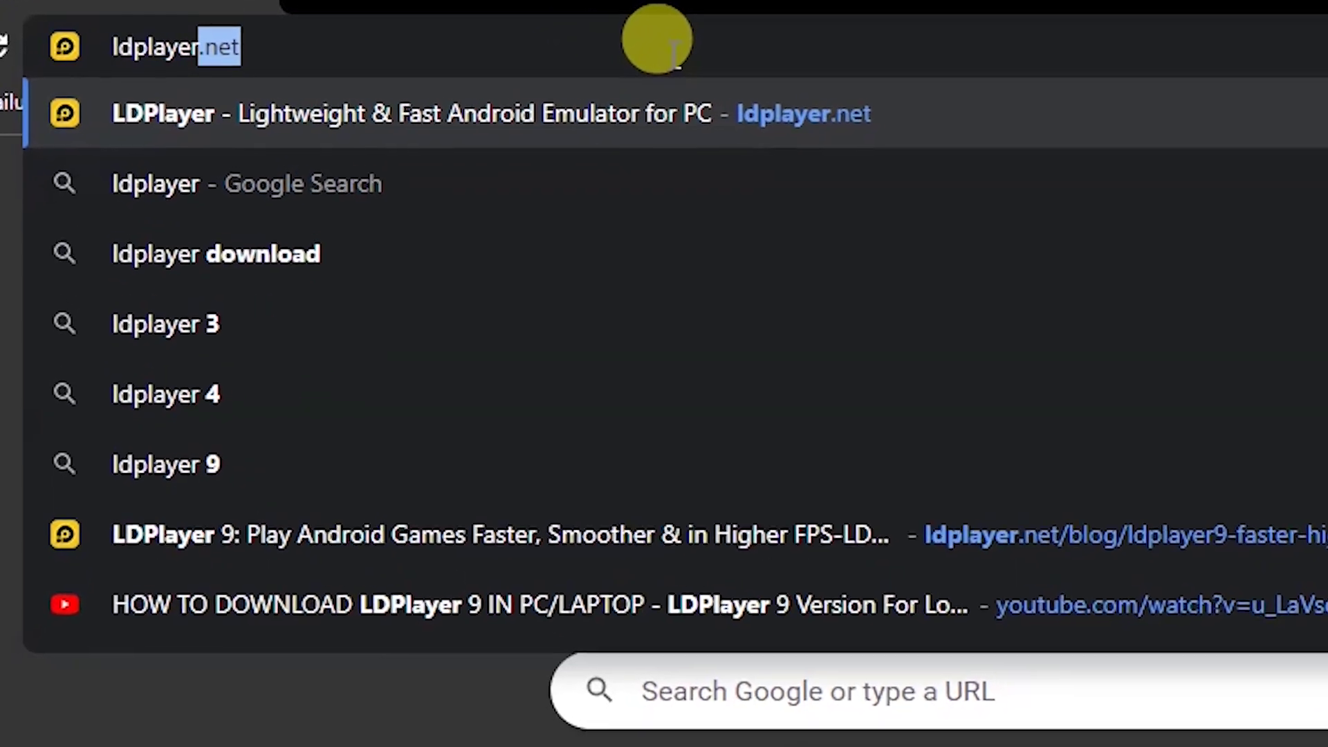
{"action": "type", "text": ".net"}
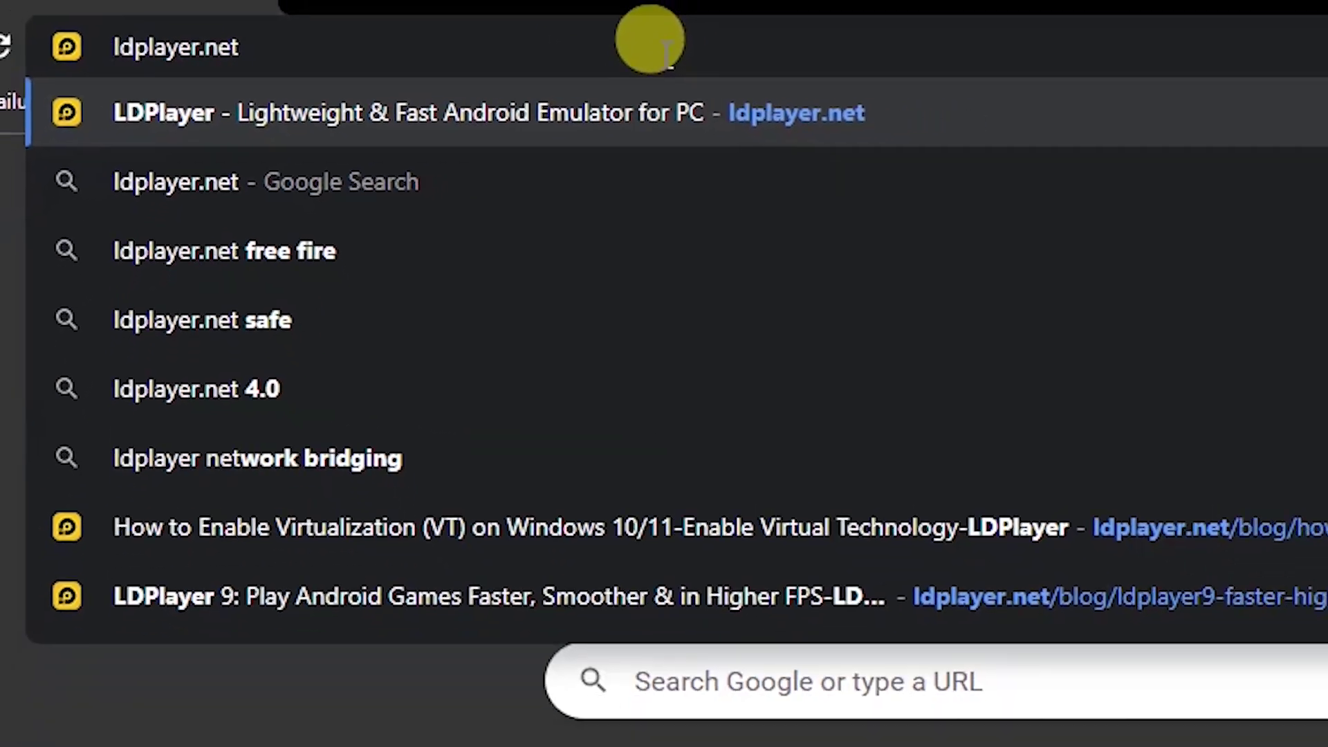
{"action": "key", "text": "Return"}
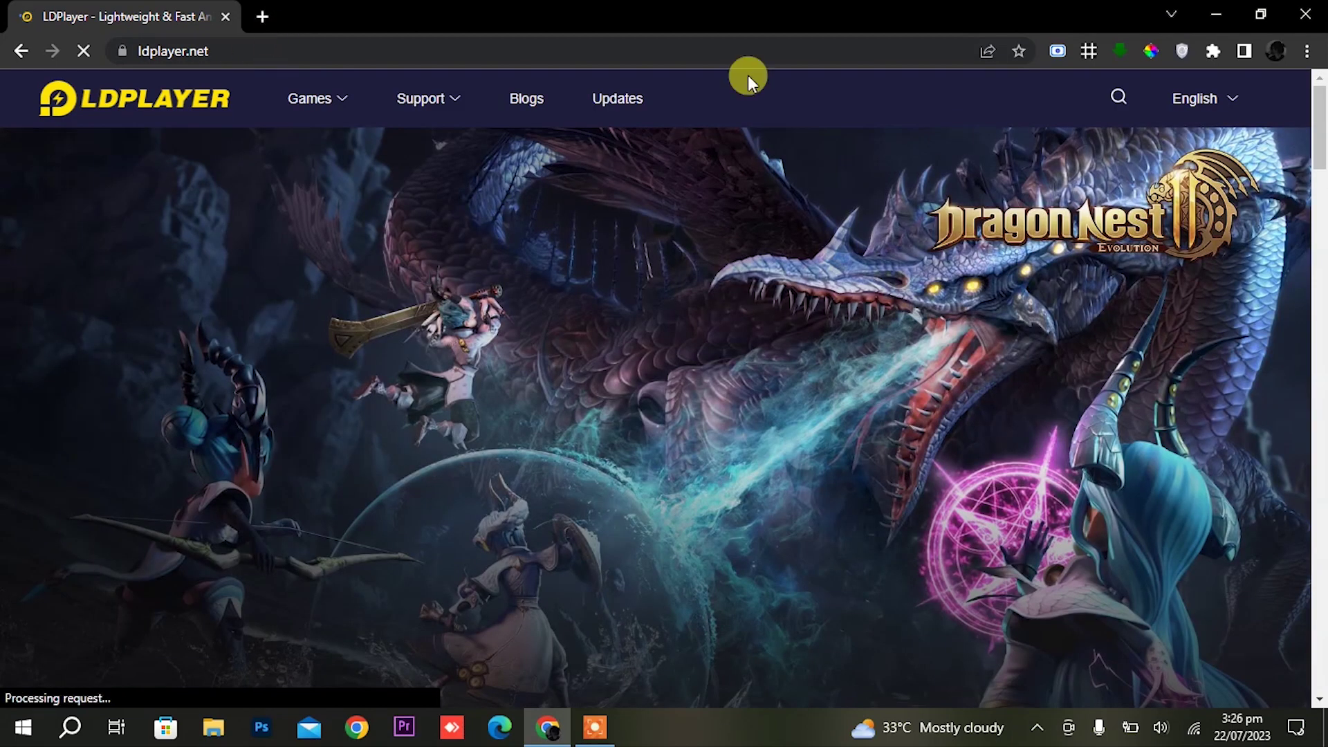
Open the 'LDPlayer 9 Introduction' article from the site's Support menu.
{"action": "mouse_move", "coordinate": [1321, 117]}
{"action": "left_mouse_down"}
{"action": "mouse_move", "coordinate": [1321, 304]}
{"action": "mouse_move", "coordinate": [1319, 98]}
{"action": "mouse_move", "coordinate": [1319, 609]}
{"action": "mouse_move", "coordinate": [1307, 231]}
{"action": "mouse_move", "coordinate": [1268, 97]}
{"action": "left_mouse_up"}
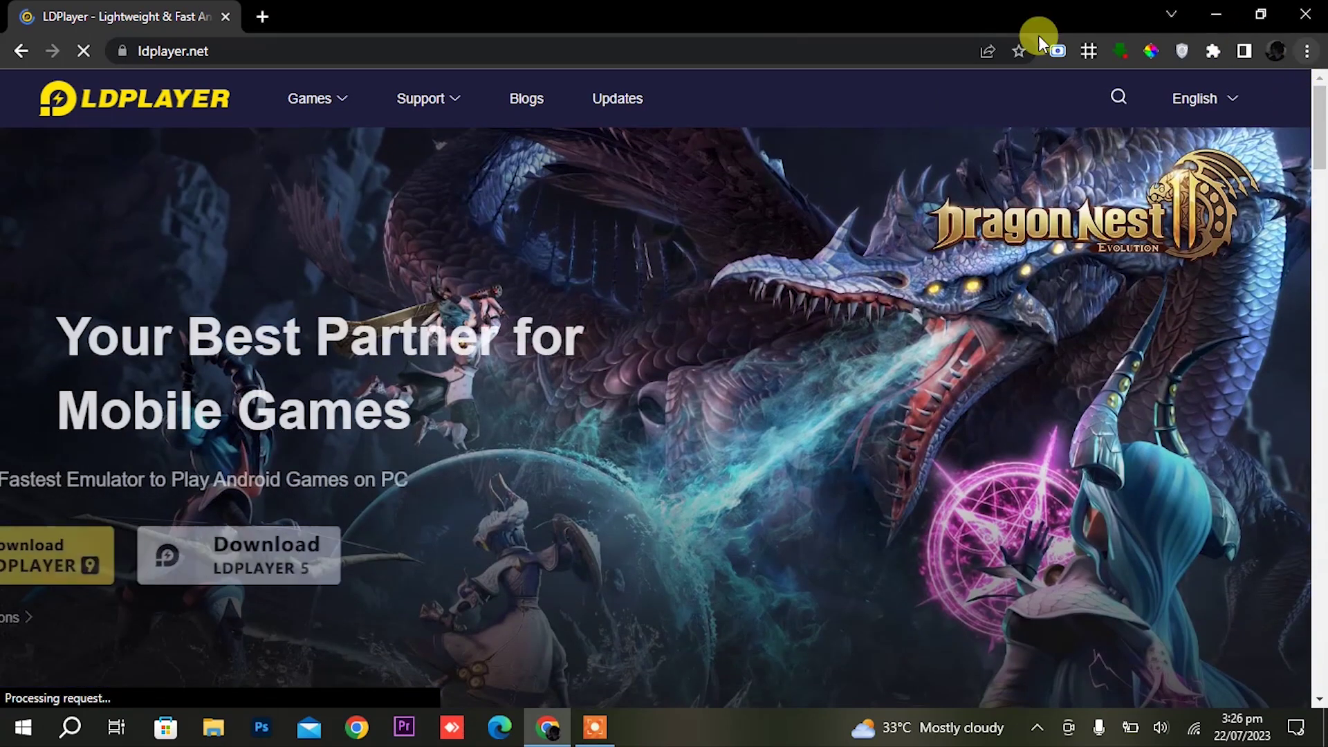
{"action": "left_click", "coordinate": [440, 117]}
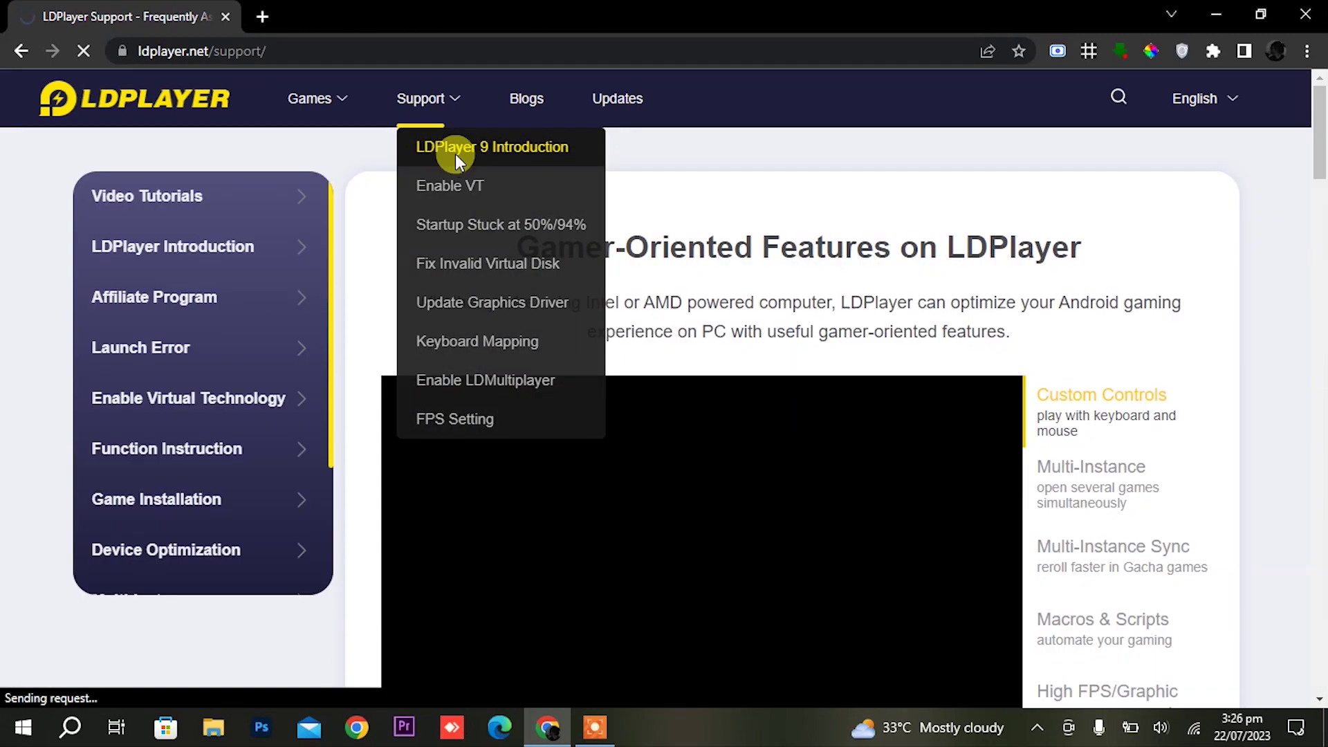
{"action": "left_click", "coordinate": [457, 159]}
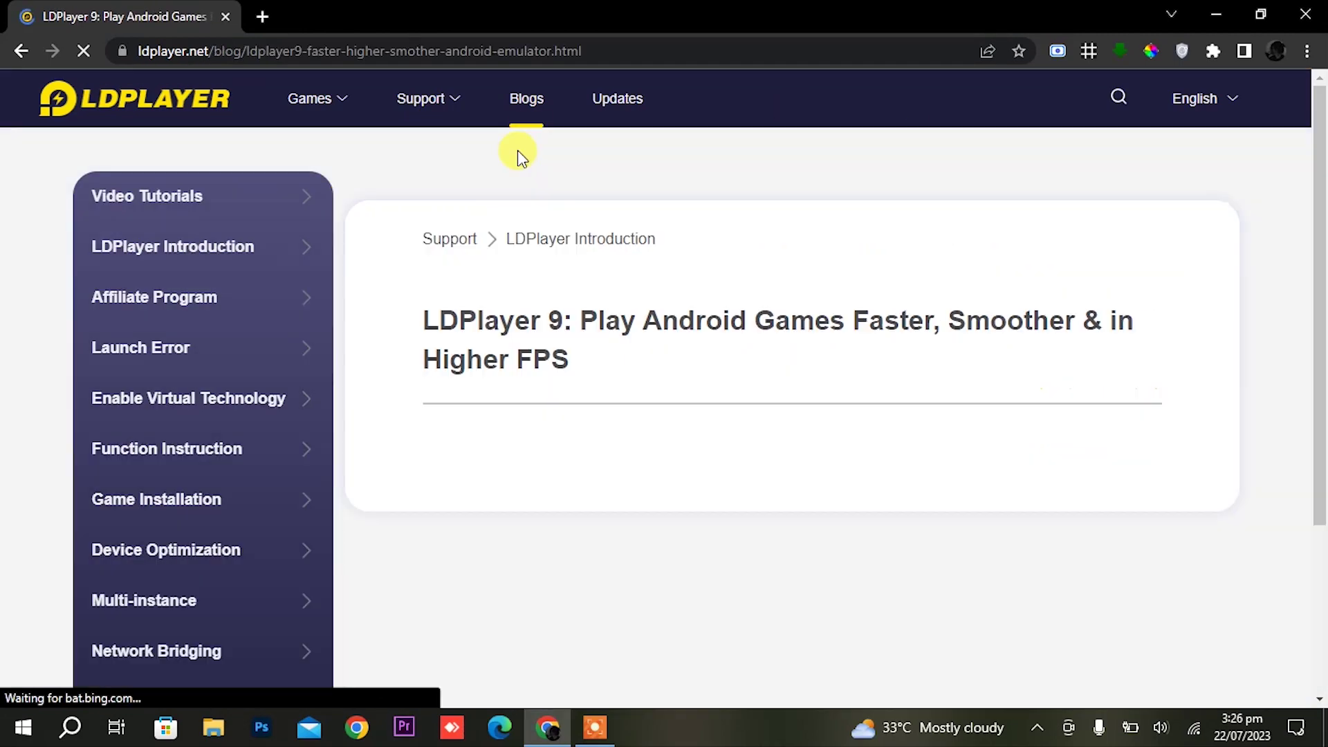
Scroll to the Minimum System Requirements and highlight the processor and virtualization lines.
{"action": "mouse_move", "coordinate": [1316, 109]}
{"action": "left_mouse_down"}
{"action": "mouse_move", "coordinate": [1319, 134]}
{"action": "mouse_move", "coordinate": [1321, 123]}
{"action": "left_mouse_up"}
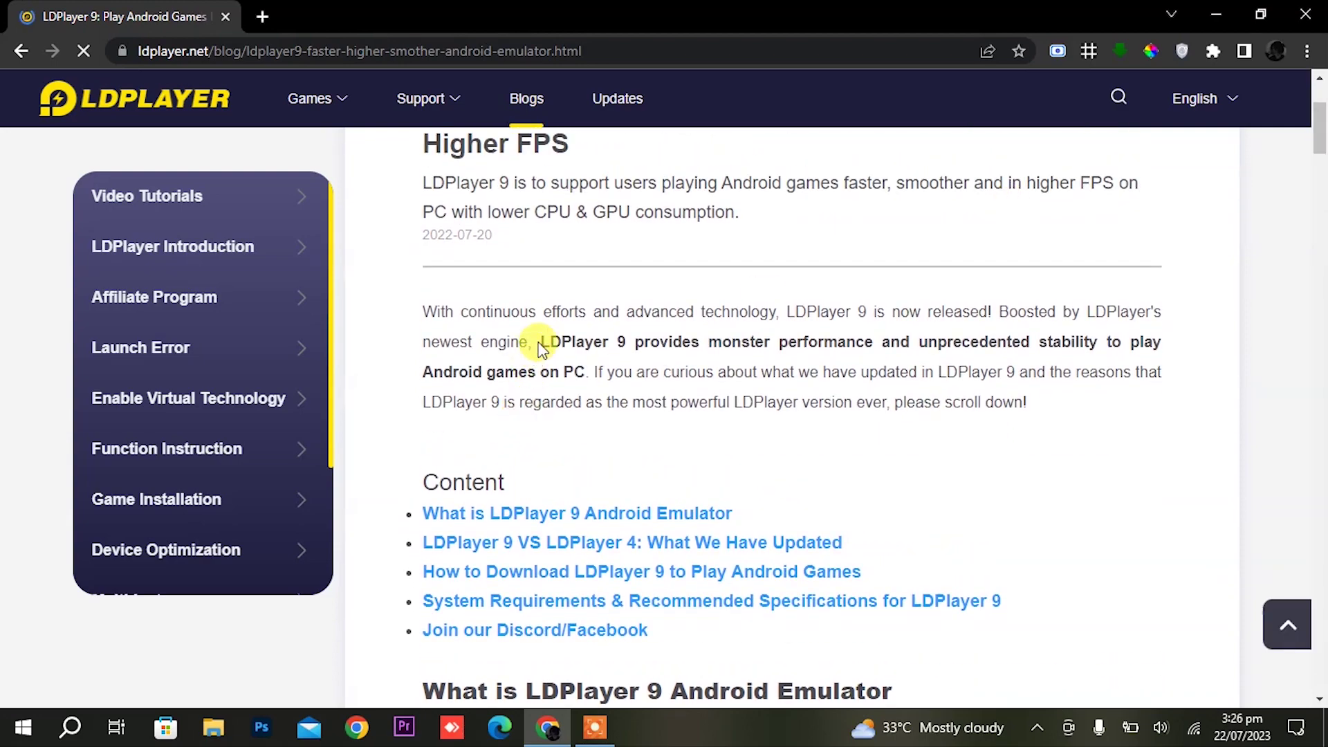
{"action": "mouse_move", "coordinate": [542, 344]}
{"action": "left_mouse_down"}
{"action": "mouse_move", "coordinate": [856, 350]}
{"action": "mouse_move", "coordinate": [536, 343]}
{"action": "left_mouse_up"}
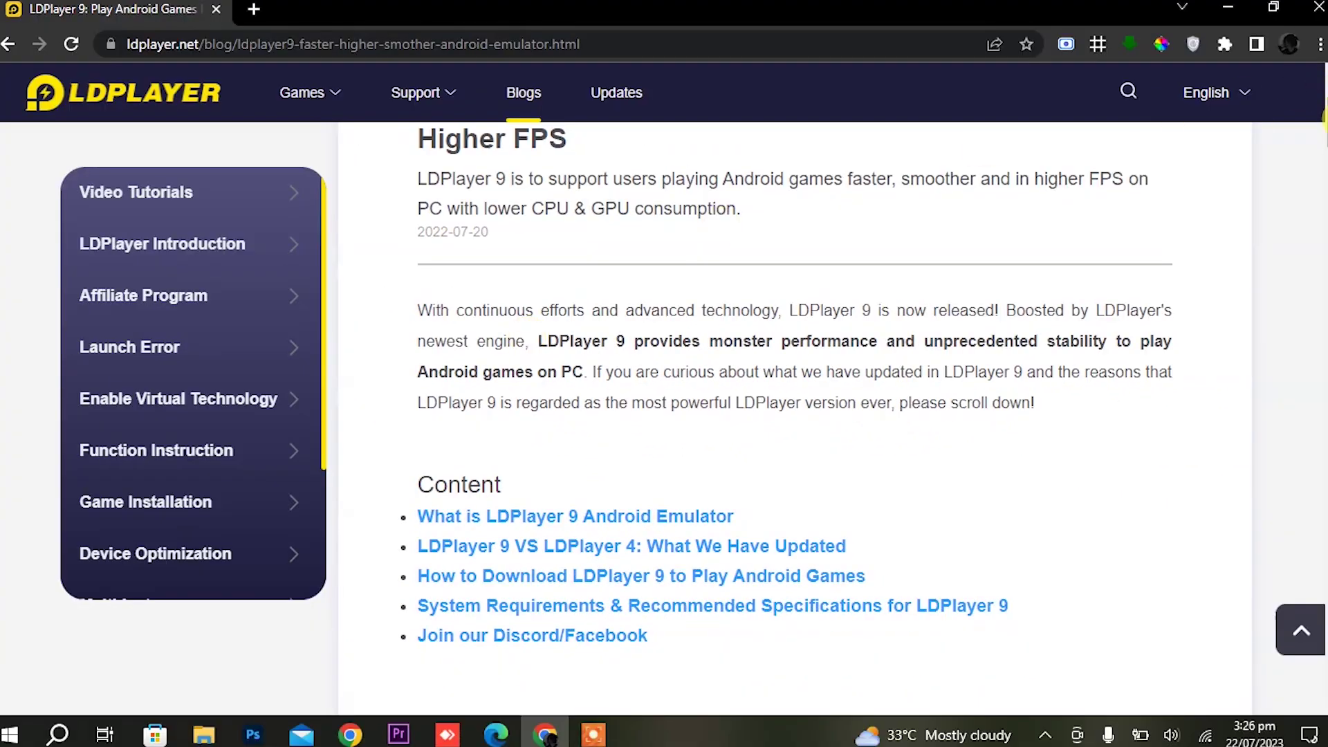
{"action": "left_click_drag", "start_coordinate": [1322, 121], "coordinate": [1324, 580]}
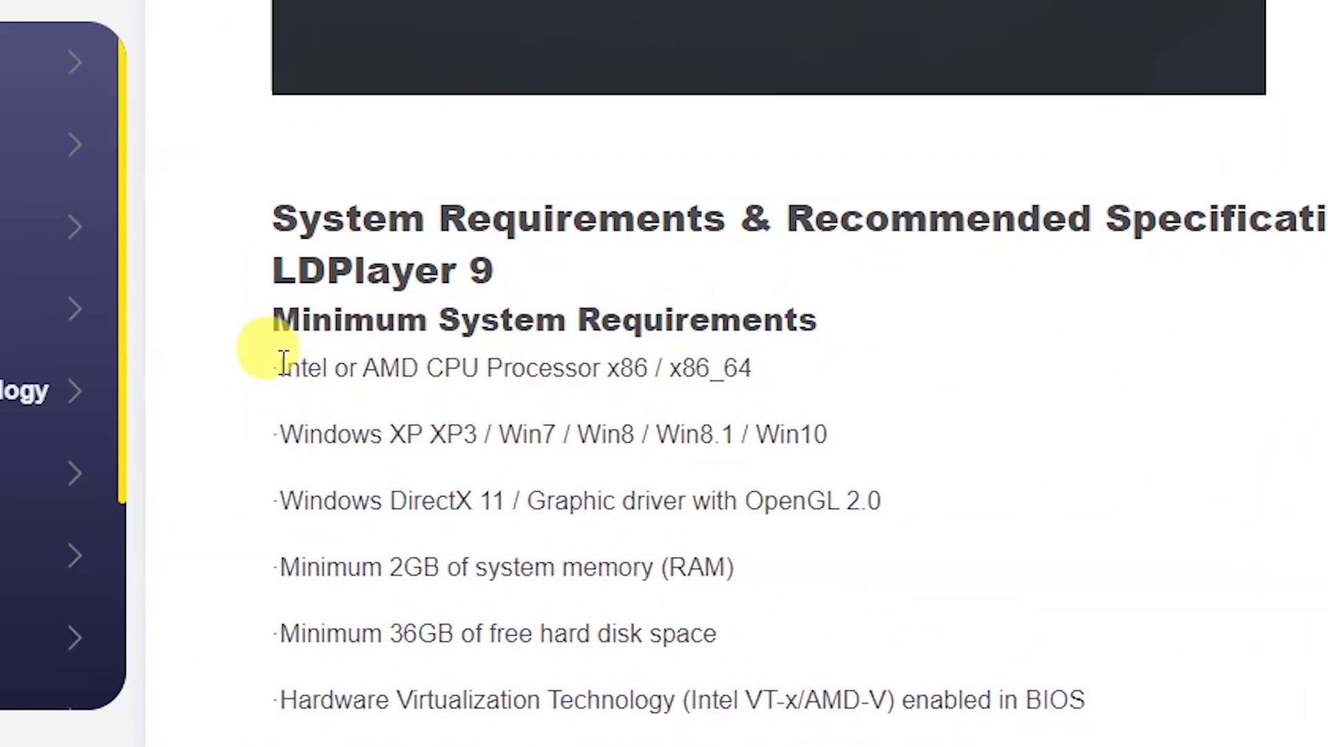
{"action": "mouse_move", "coordinate": [297, 368]}
{"action": "left_mouse_down"}
{"action": "mouse_move", "coordinate": [683, 404]}
{"action": "mouse_move", "coordinate": [287, 376]}
{"action": "left_mouse_up"}
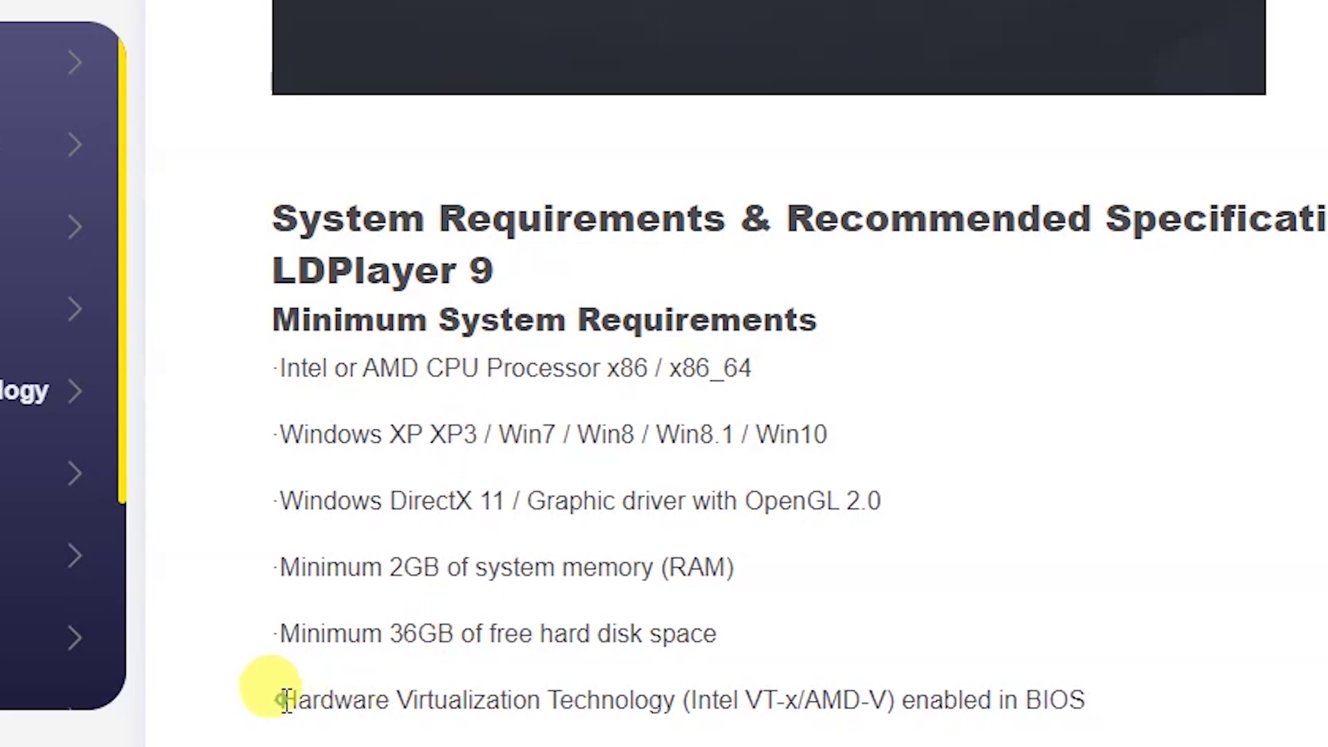
{"action": "mouse_move", "coordinate": [286, 699]}
{"action": "left_mouse_down"}
{"action": "mouse_move", "coordinate": [795, 688]}
{"action": "mouse_move", "coordinate": [289, 700]}
{"action": "left_mouse_up"}
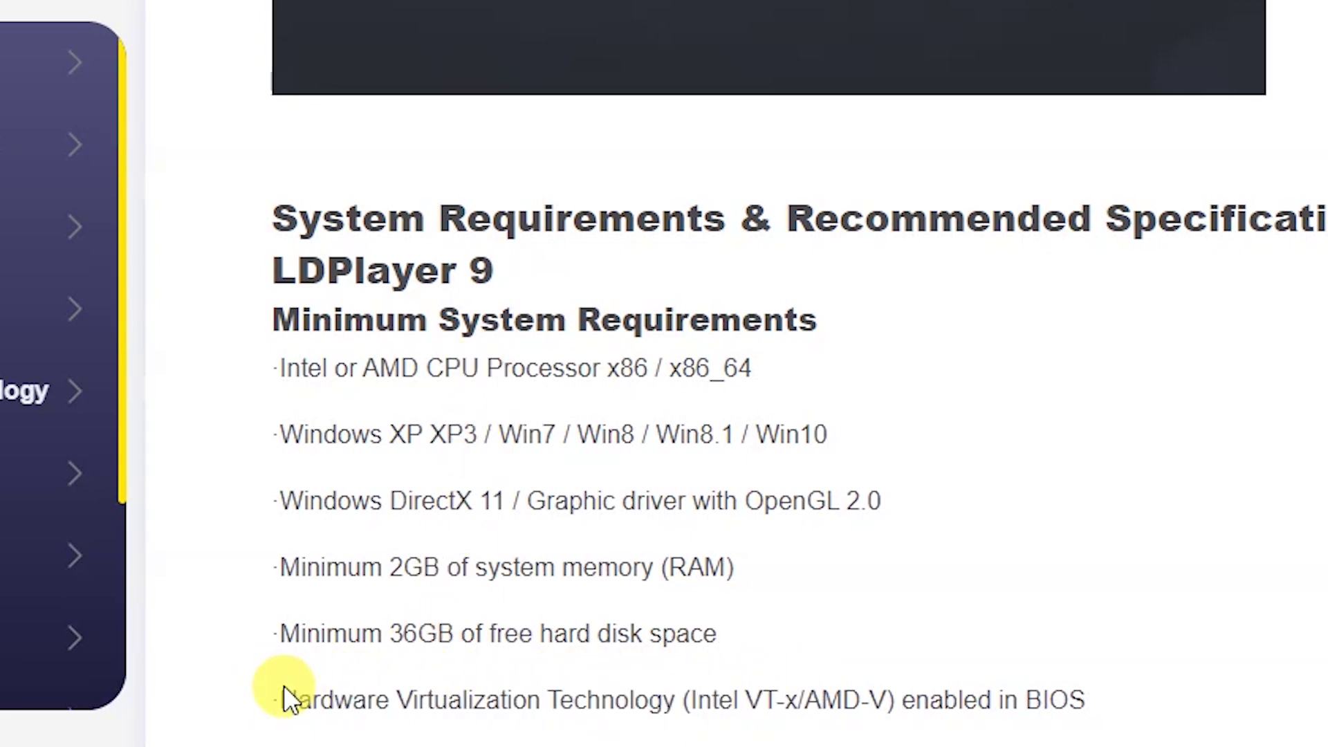
{"action": "mouse_move", "coordinate": [345, 3]}
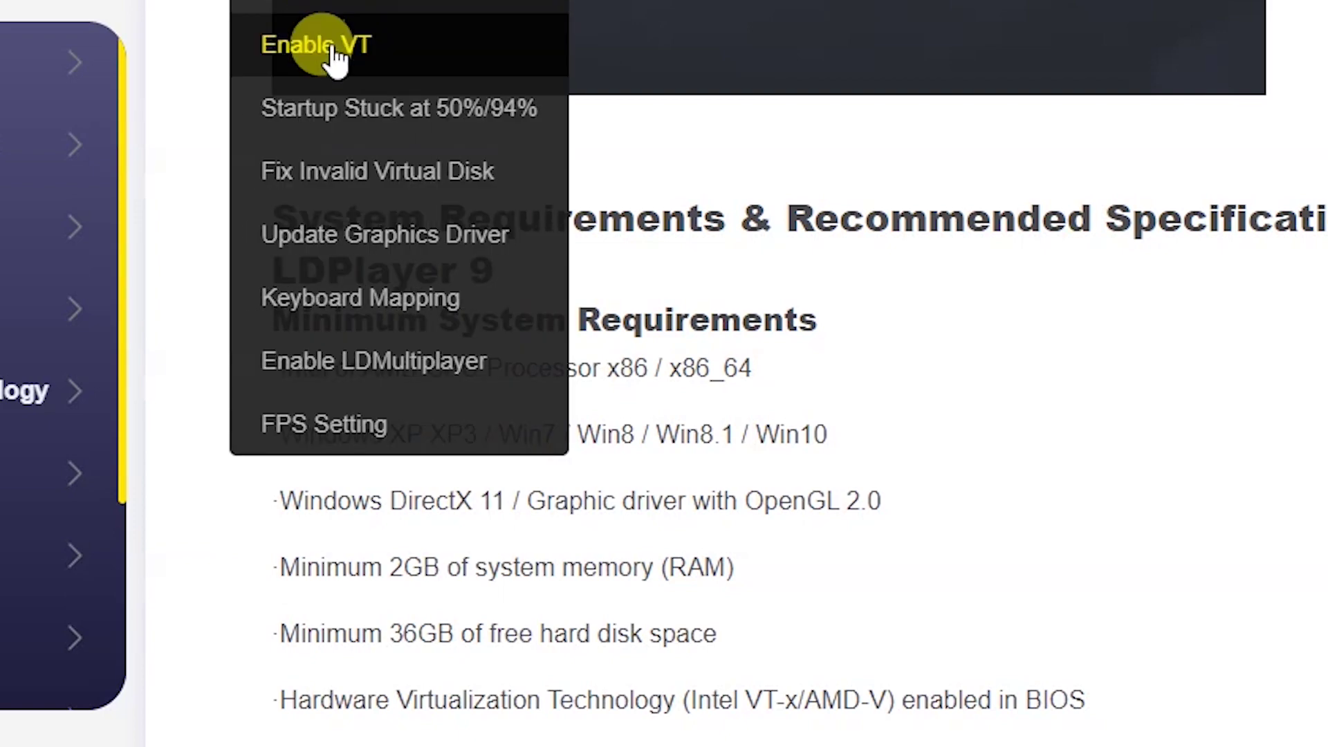
Open the 'How to Enable Virtualization (VT) on Windows 10/11' guide and scroll through it.
{"action": "left_click", "coordinate": [331, 157]}
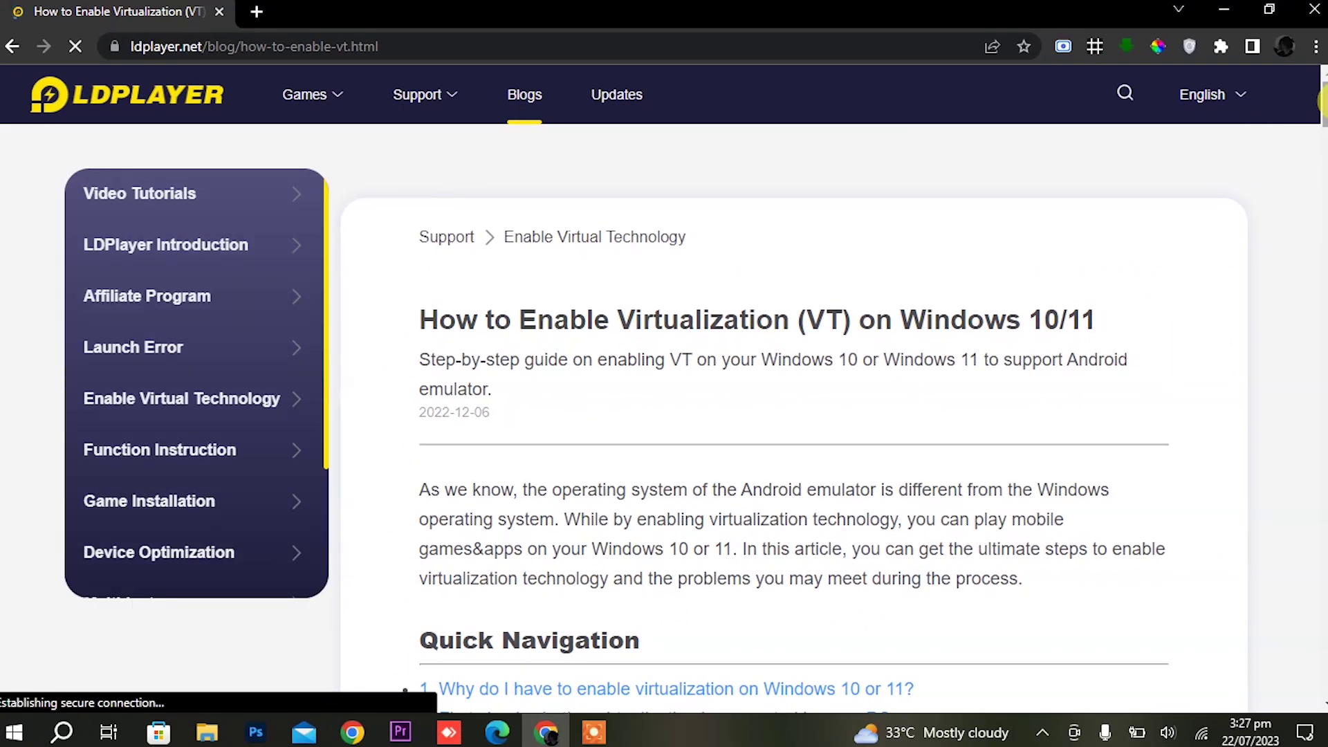
{"action": "left_click_drag", "start_coordinate": [1321, 101], "coordinate": [1322, 477]}
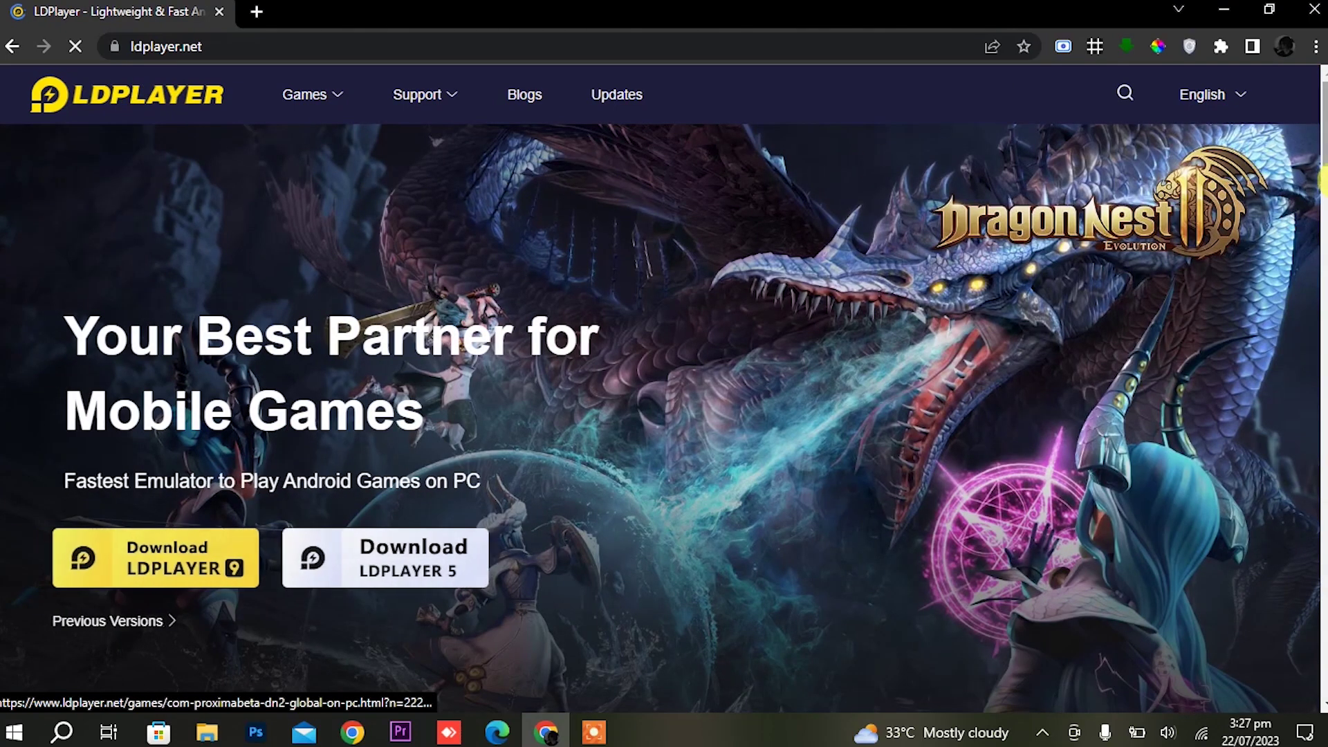
Download the 2.45 MB LDPlayer9 installer and reveal it in the Downloads folder.
{"action": "left_click", "coordinate": [160, 564]}
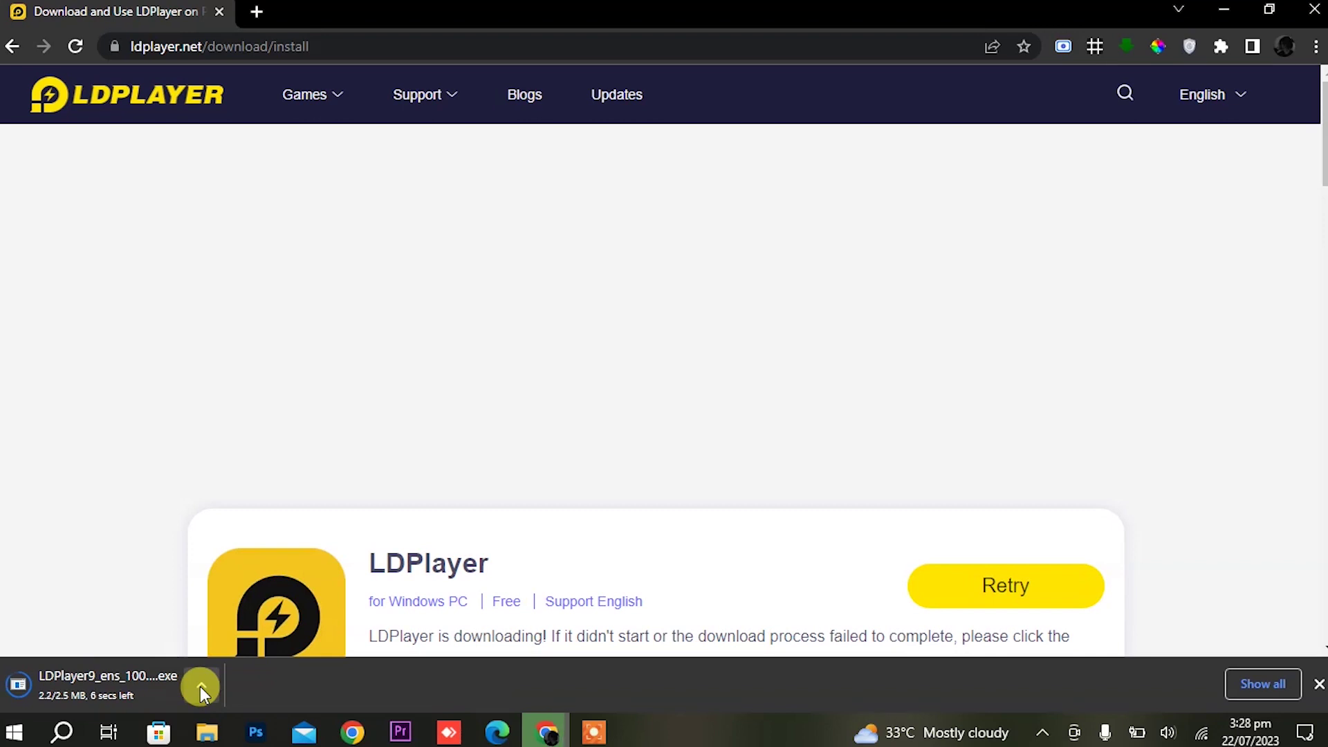
{"action": "left_click", "coordinate": [201, 686]}
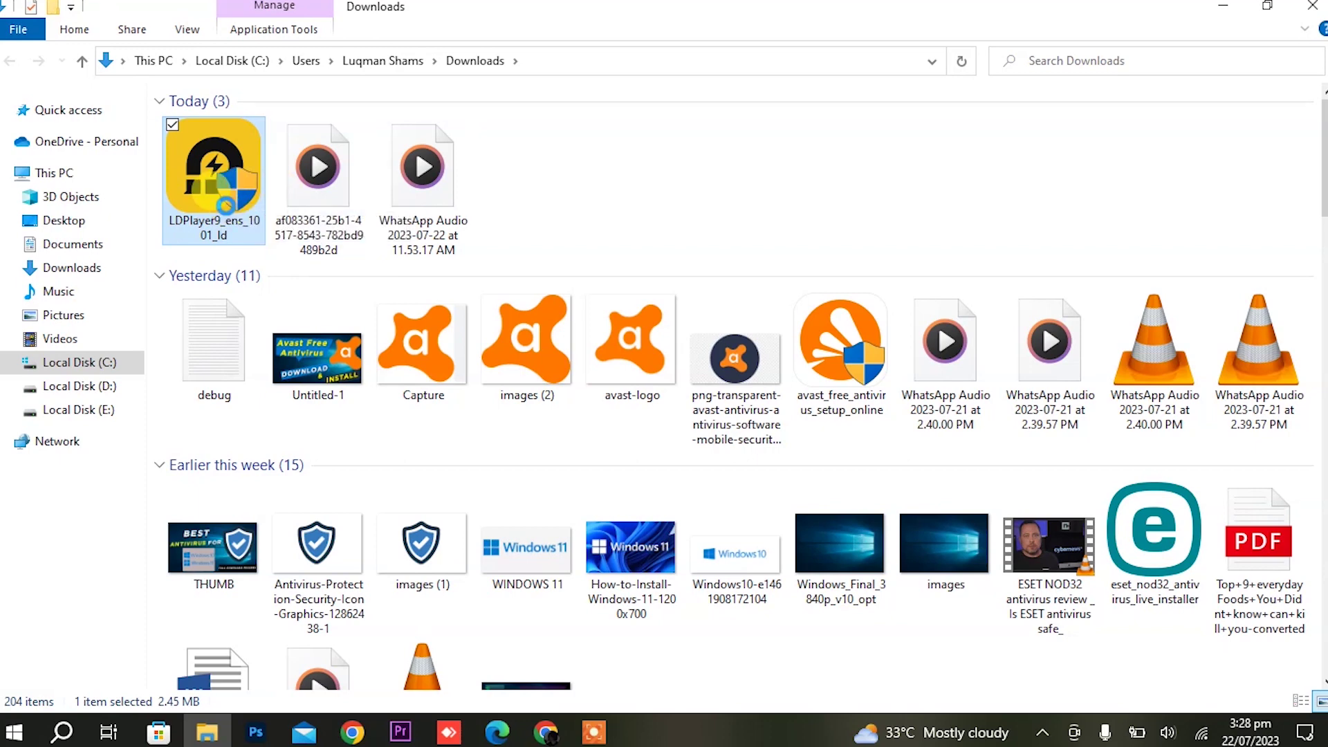
Choose Run on the SmartScreen warning to start the LDPlayer9 installer.
{"action": "left_click", "coordinate": [761, 539]}
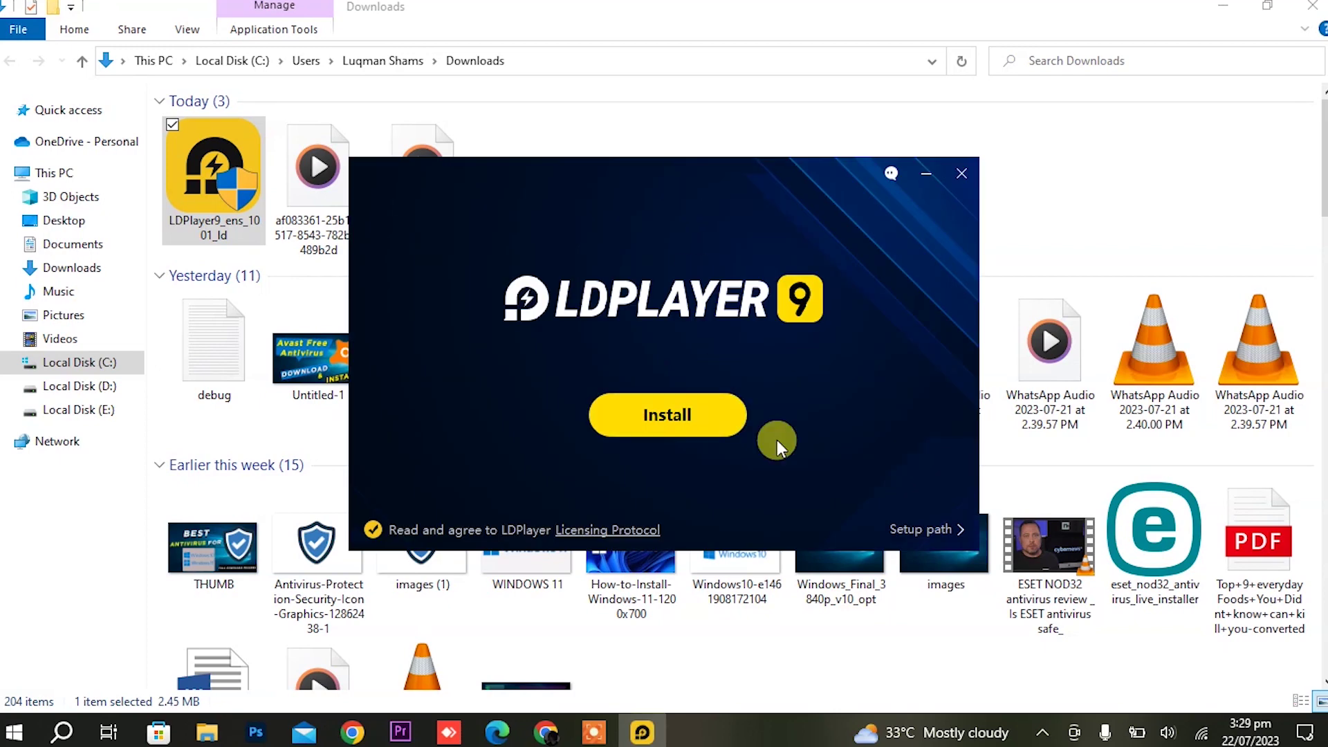
Confirm the setup path C:\LDPlayer\LDPlayer9\ and install LDPlayer 9.
{"action": "left_click", "coordinate": [938, 531]}
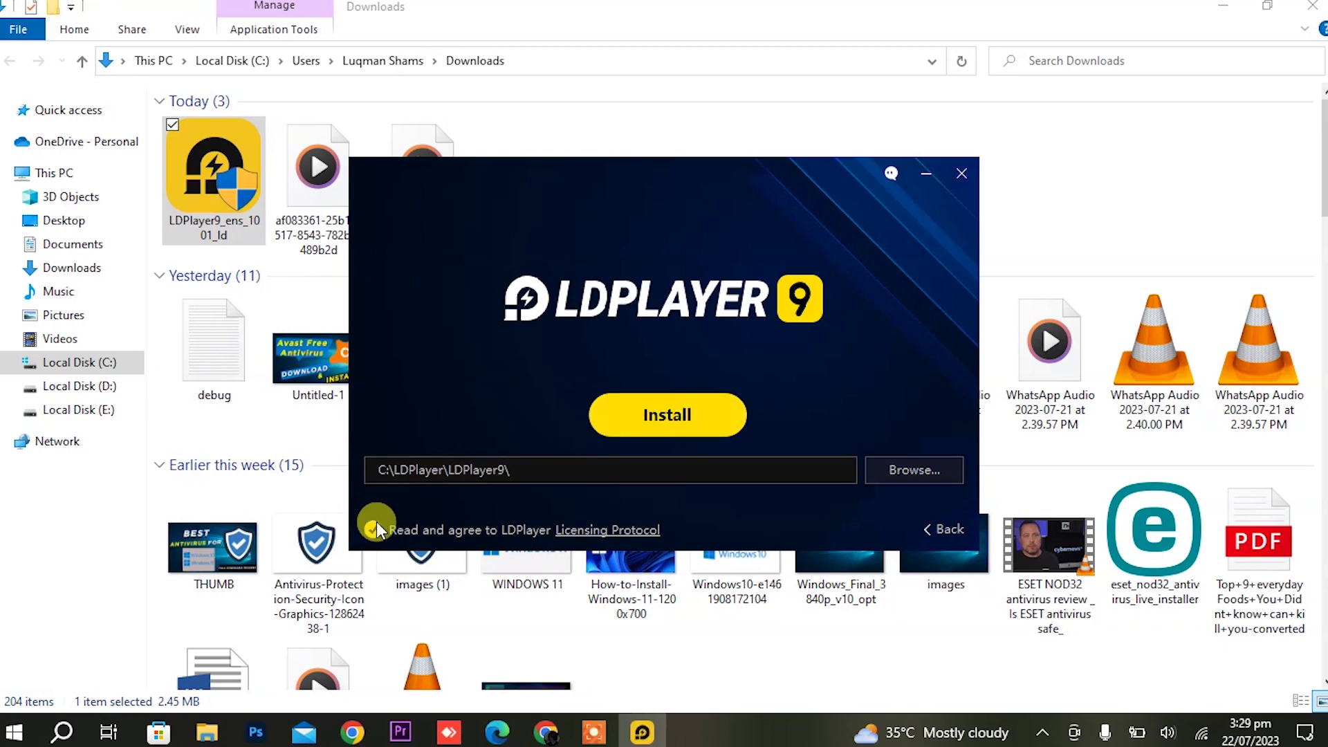
{"action": "left_click", "coordinate": [635, 423]}
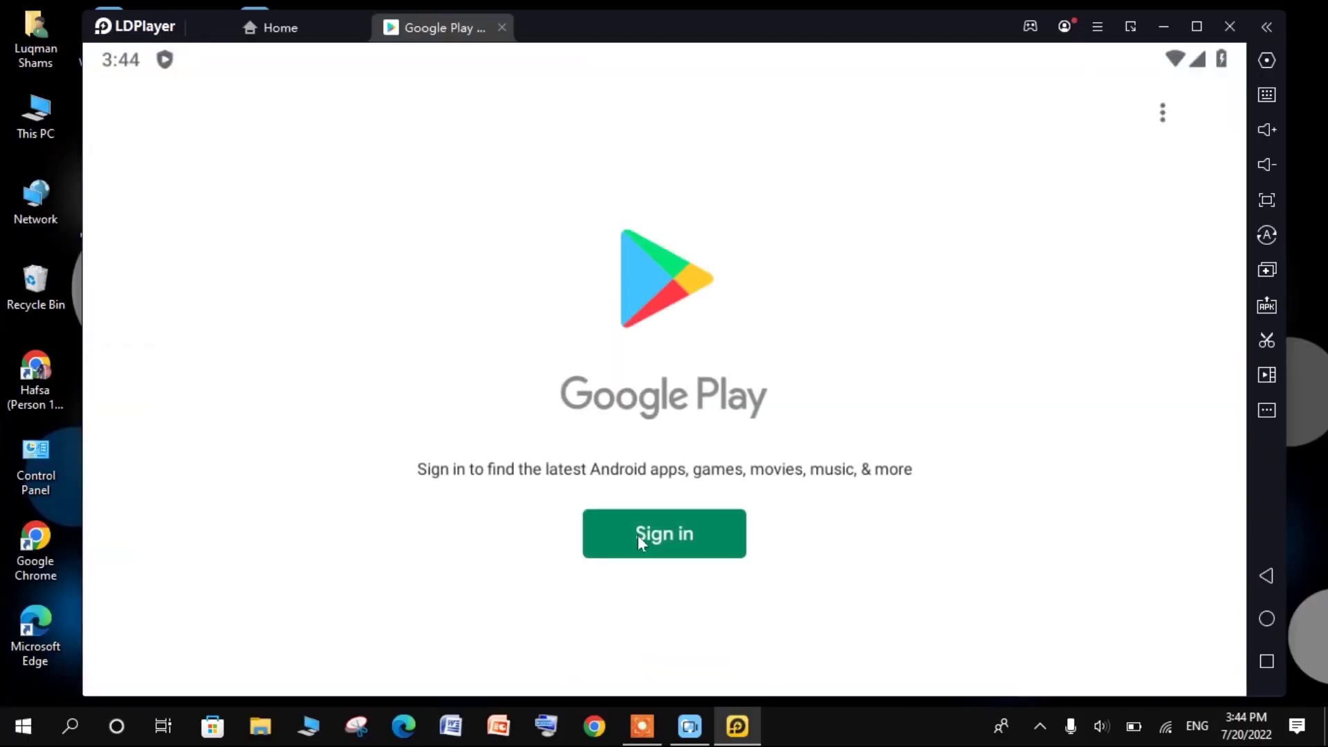
Sign in to Google Play with the account e-mail and password.
{"action": "left_click", "coordinate": [637, 535]}
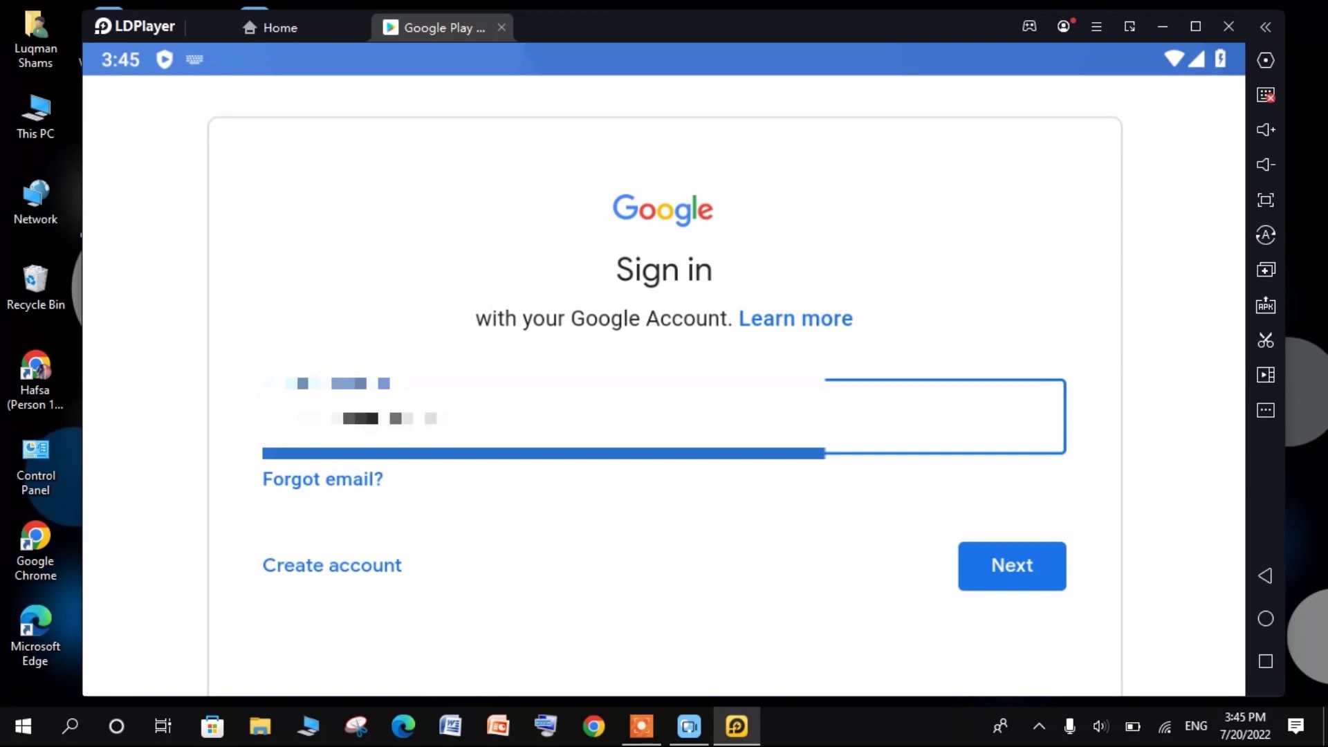
{"action": "key", "text": "Return"}
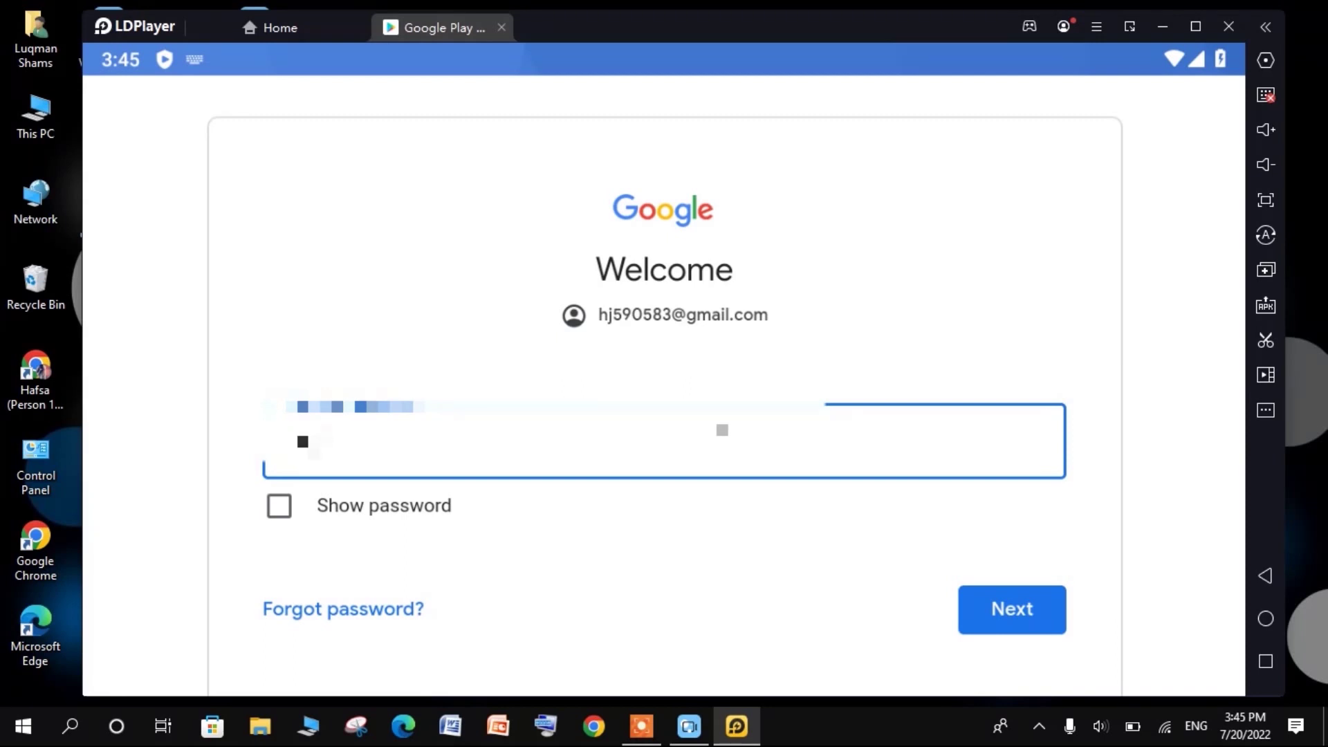
{"action": "left_click", "coordinate": [1011, 614]}
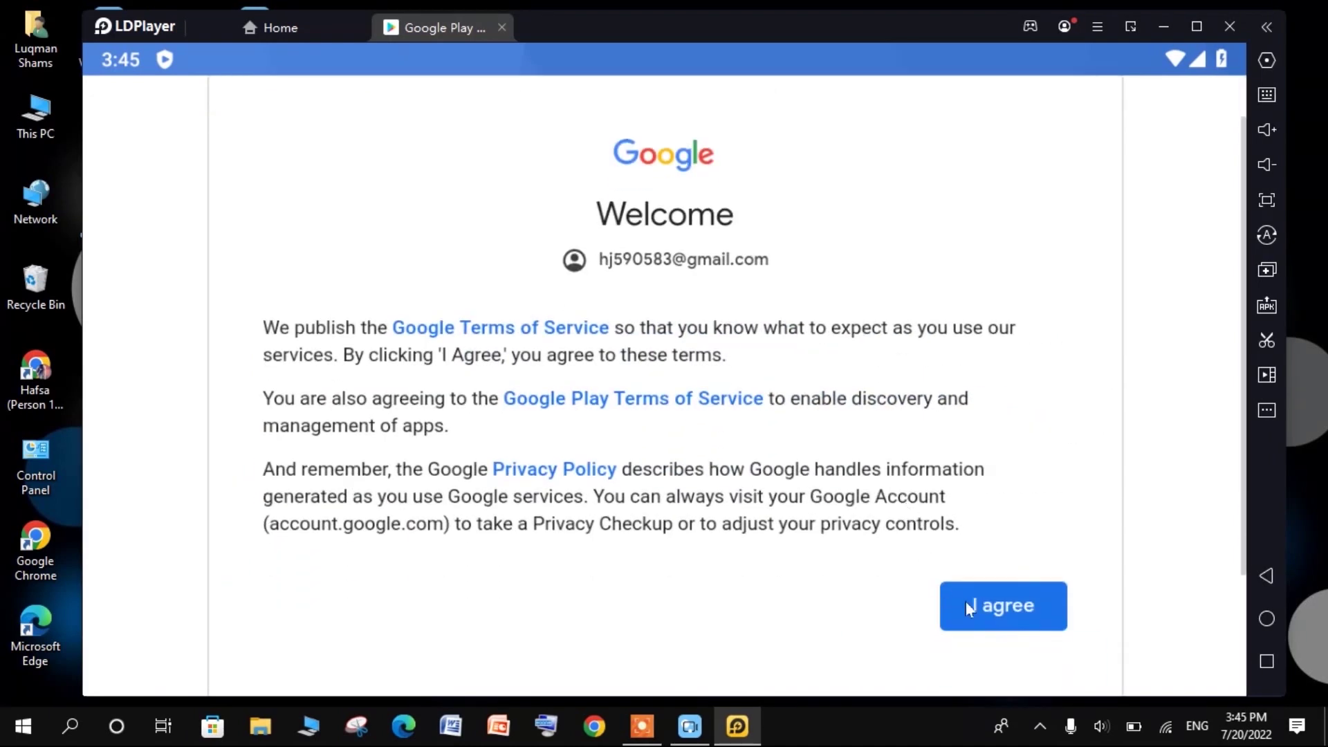
Agree to the Google Terms of Service and accept the Google Services settings.
{"action": "left_click", "coordinate": [972, 606]}
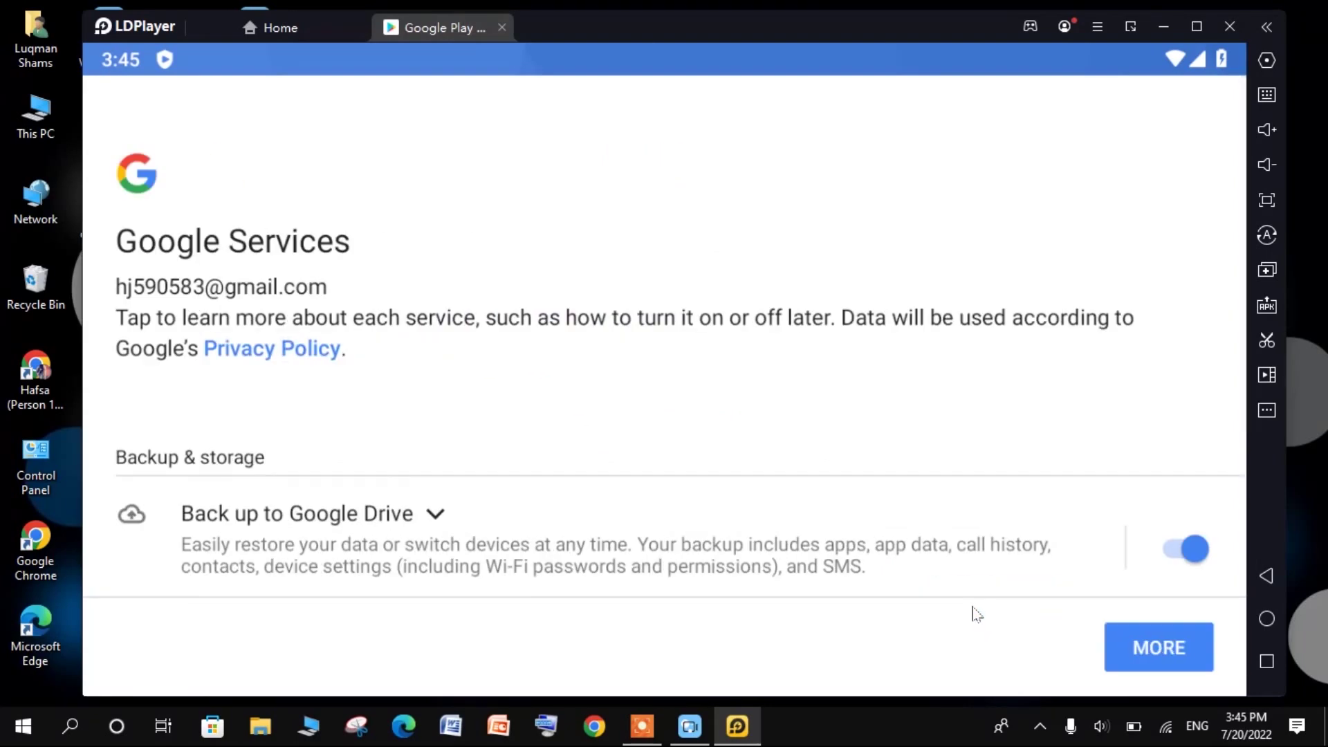
{"action": "left_click", "coordinate": [1118, 655]}
{"action": "left_click", "coordinate": [1118, 654]}
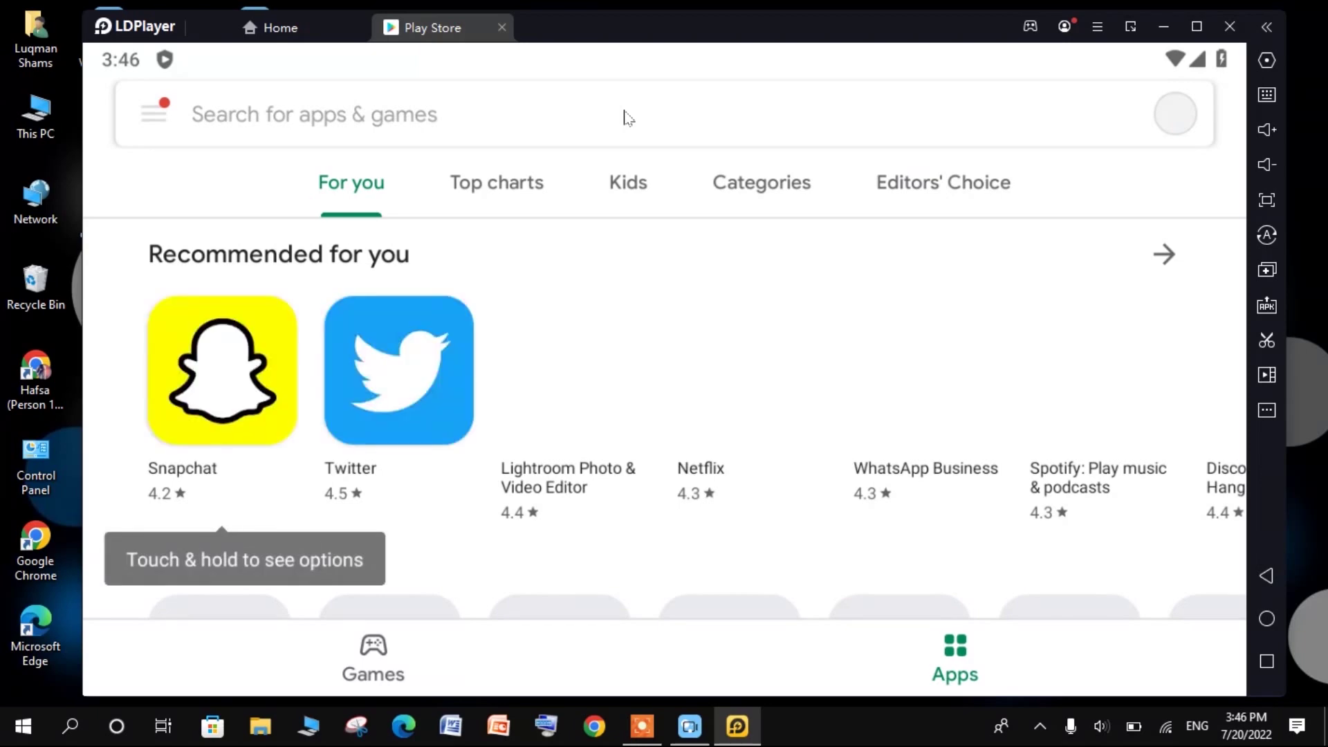
Search the Play Store for '8 ball pool' and install the 8 Ball Pool result.
{"action": "left_click", "coordinate": [628, 118]}
{"action": "type", "text": "8 ball pool"}
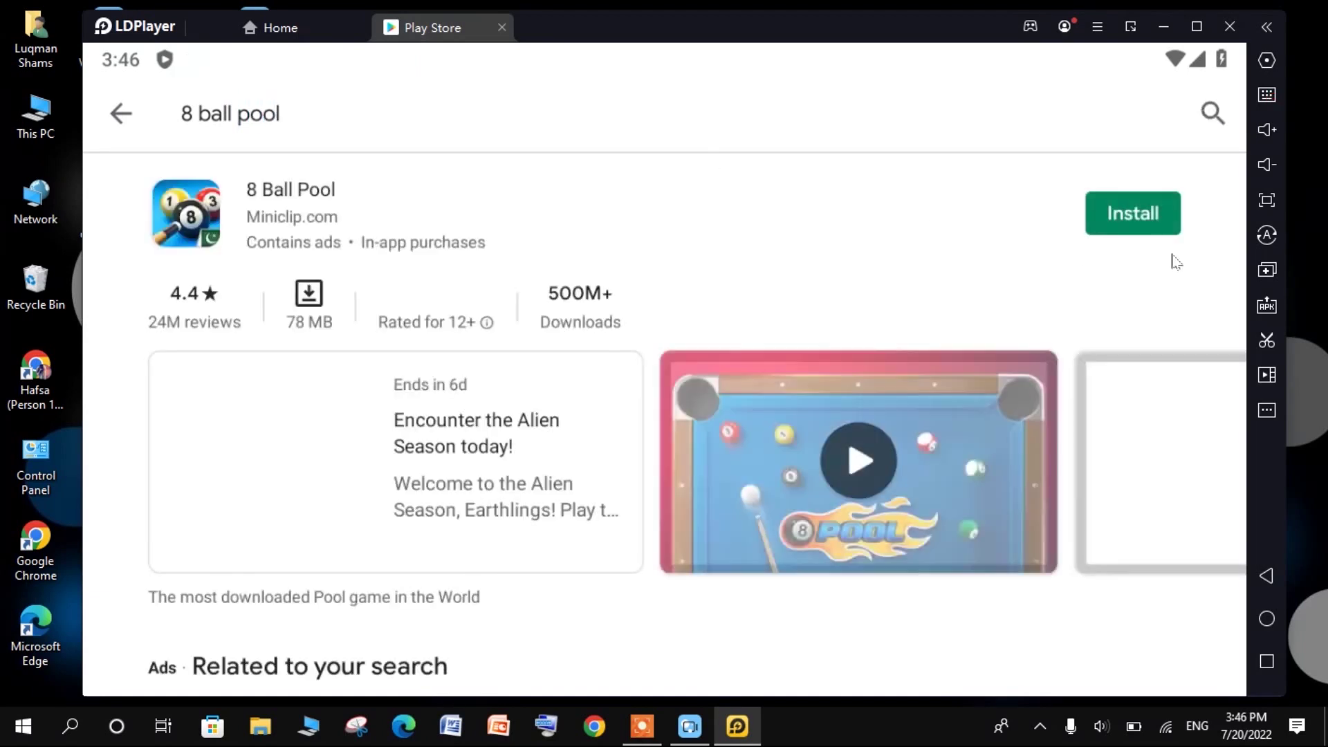
{"action": "left_click", "coordinate": [1109, 216]}
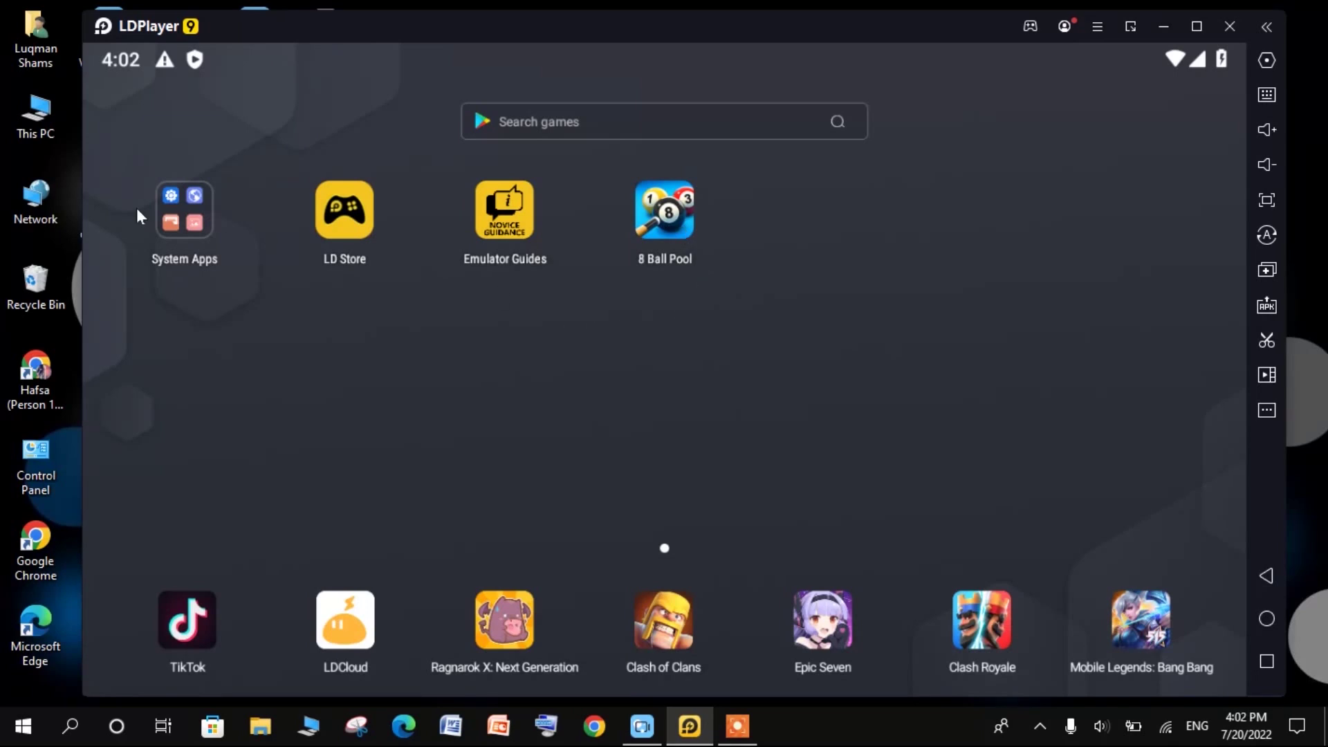
Launch Play Store from System Apps, scroll its Games tab, then minimize LDPlayer.
{"action": "left_click", "coordinate": [187, 212]}
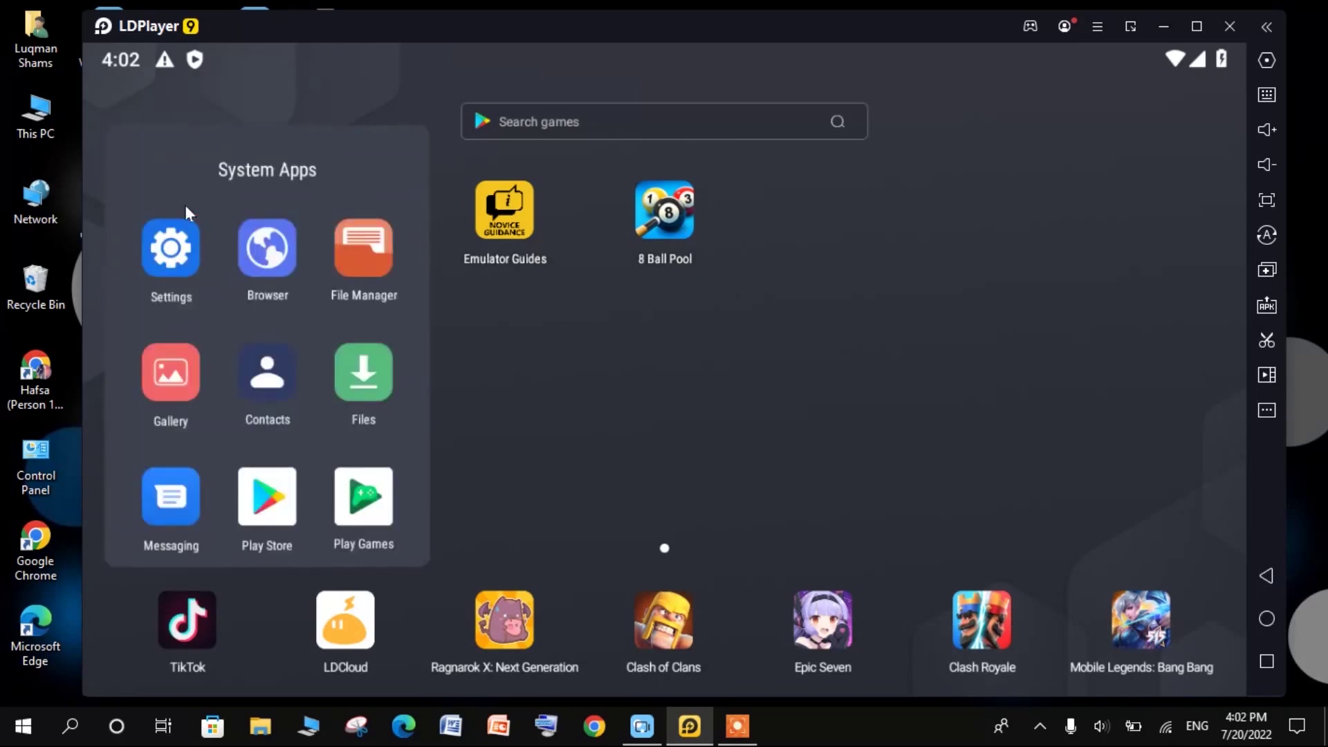
{"action": "left_click", "coordinate": [253, 503]}
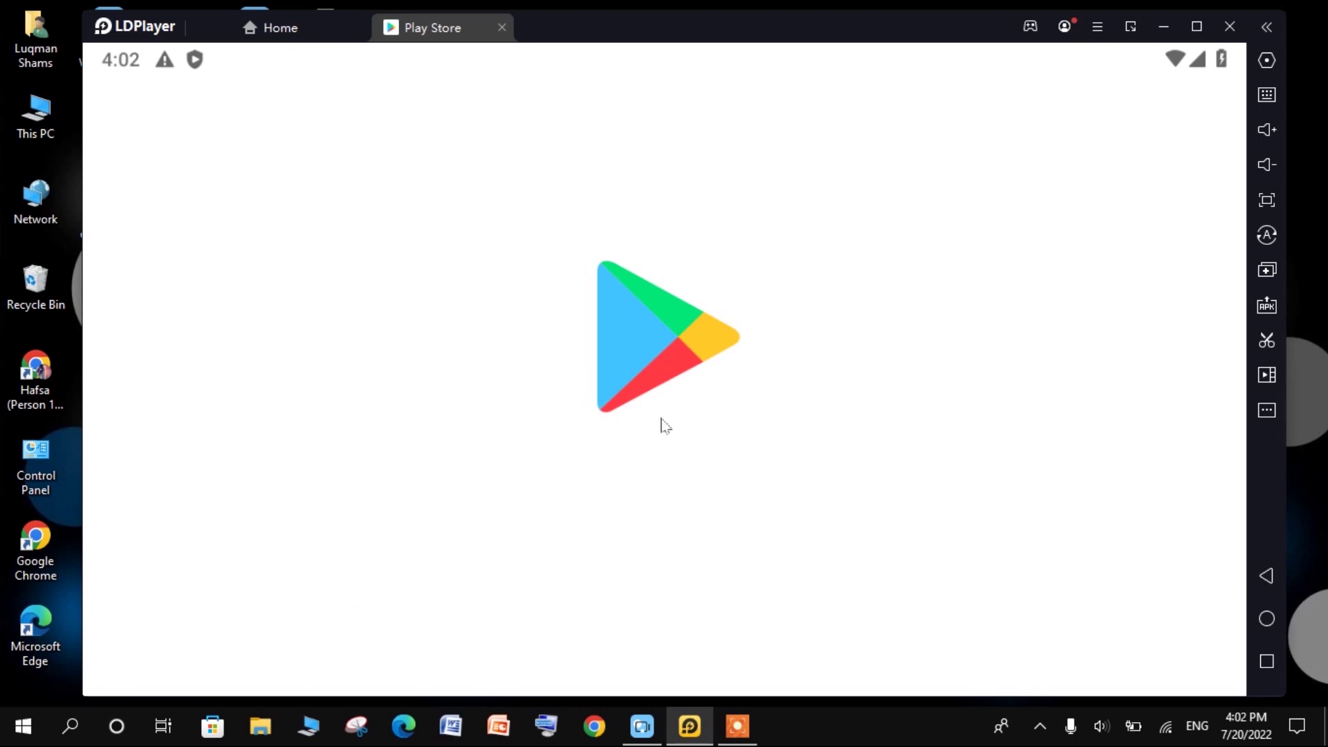
{"action": "left_click_drag", "start_coordinate": [661, 397], "coordinate": [712, 186]}
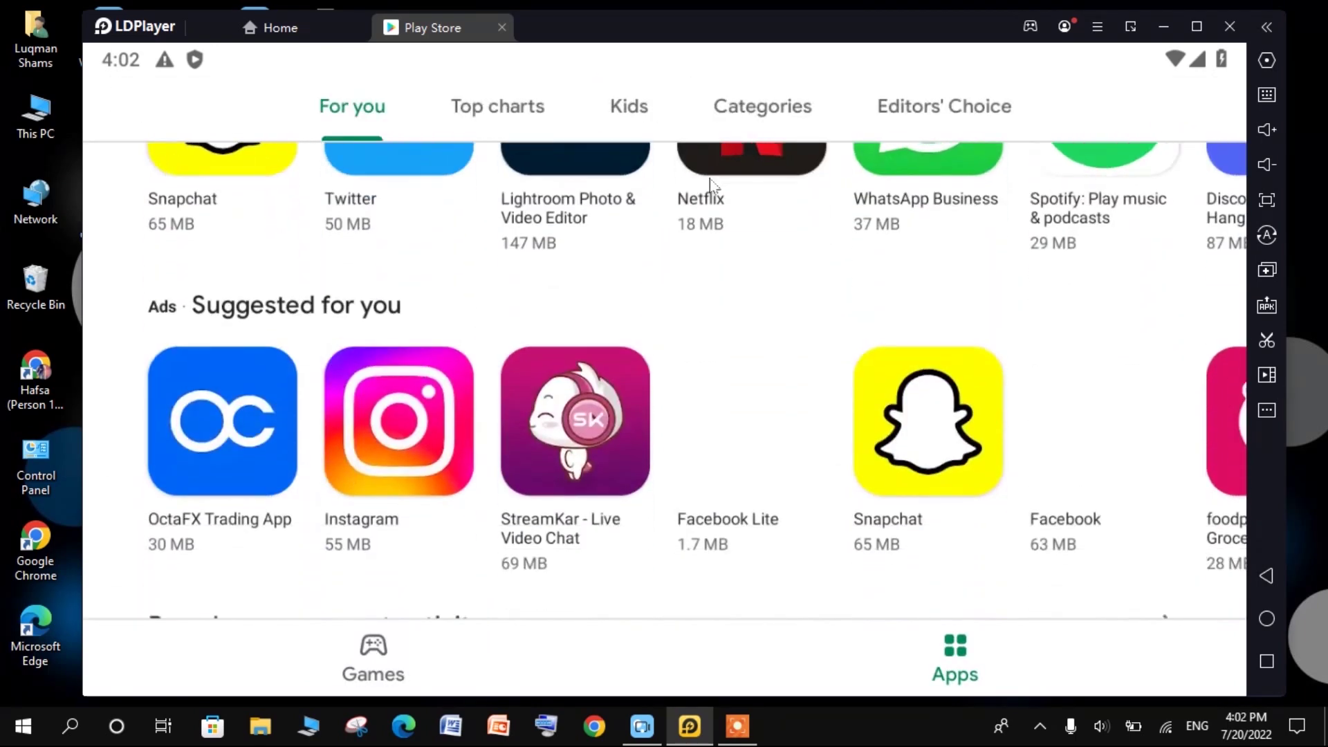
{"action": "scroll", "coordinate": [721, 548], "scroll_direction": "down", "scroll_amount": 5}
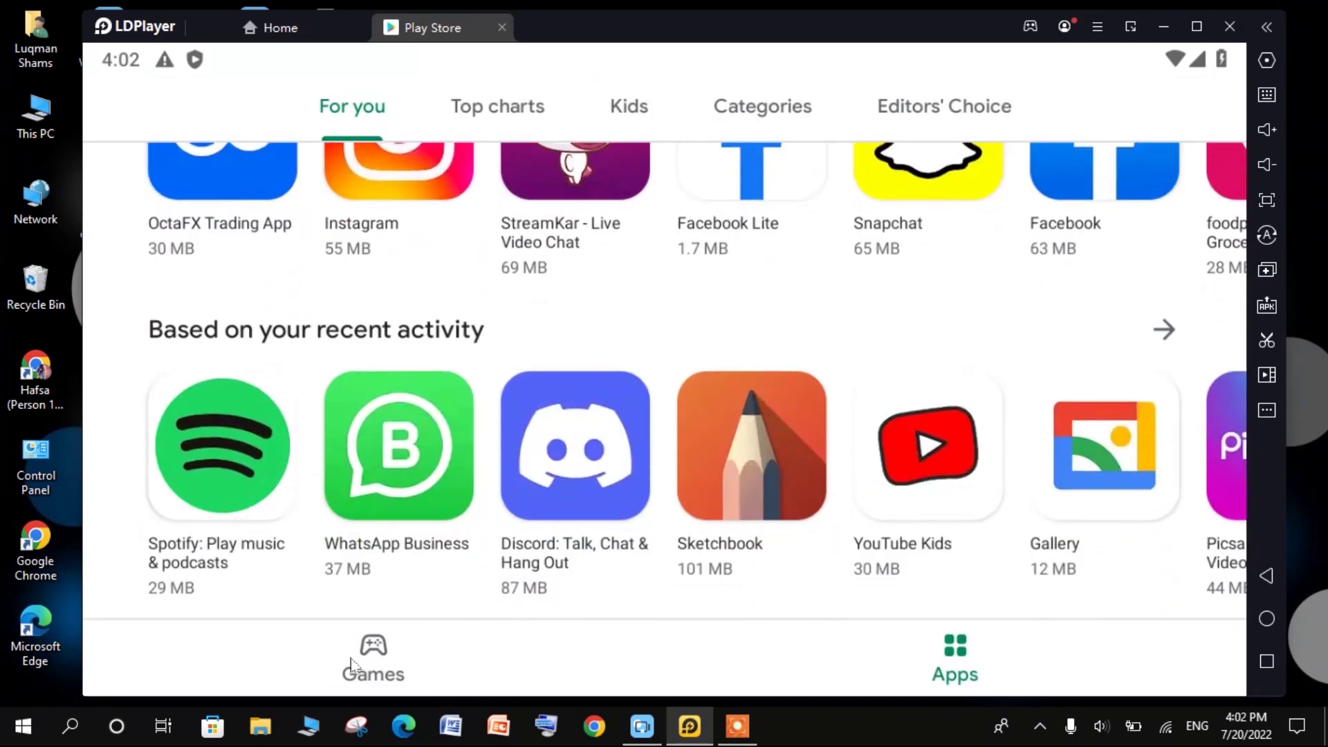
{"action": "left_click", "coordinate": [352, 664]}
{"action": "left_click_drag", "start_coordinate": [729, 463], "coordinate": [741, 242]}
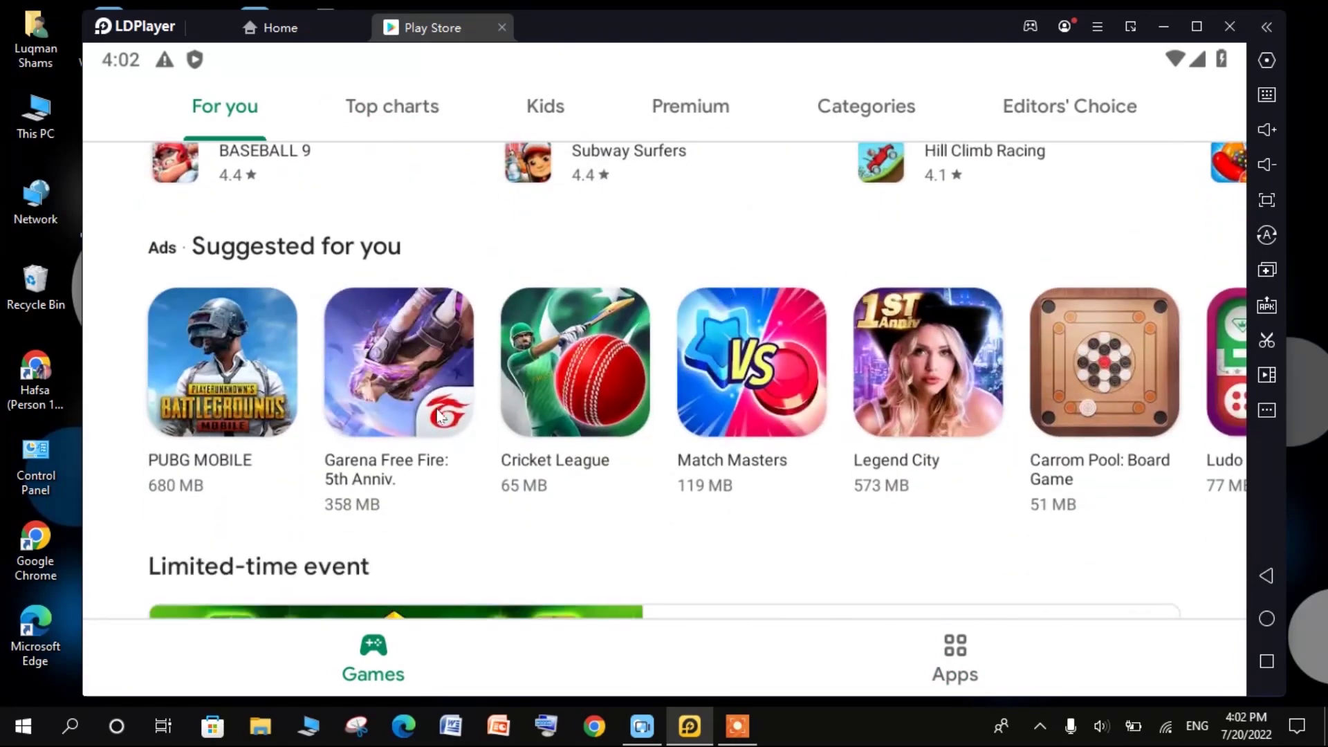
{"action": "left_click", "coordinate": [1162, 27]}
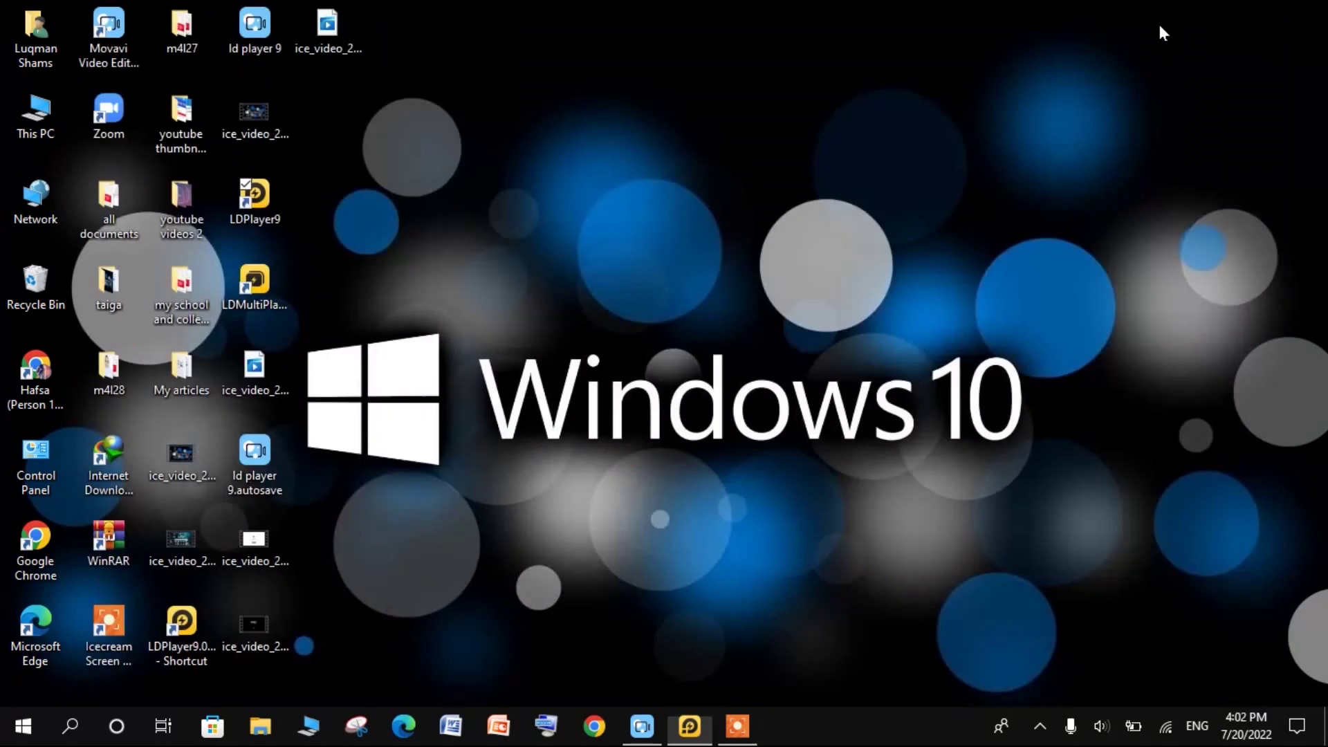